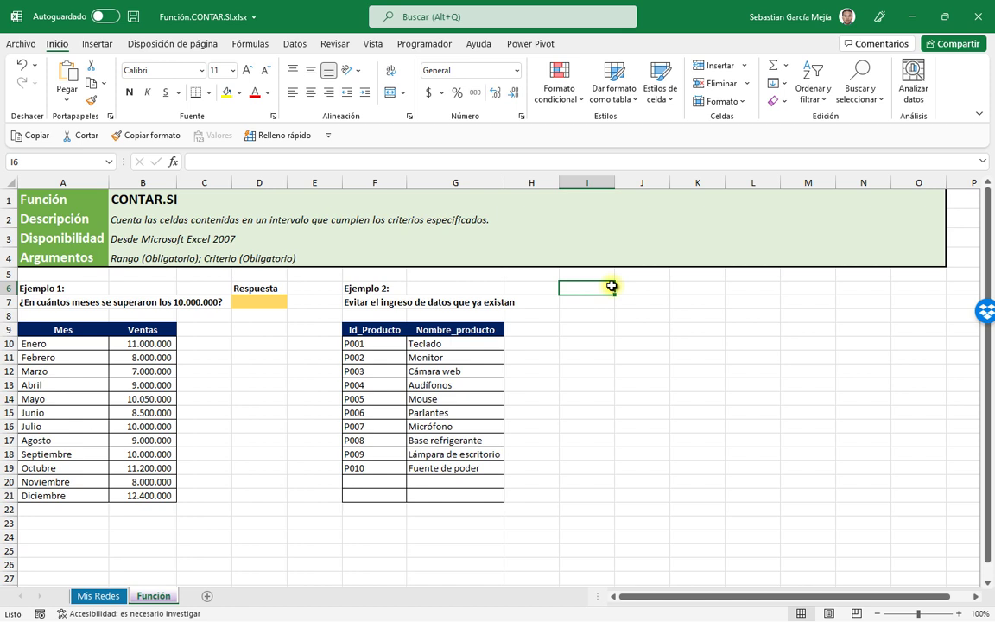
Review the Enero sales value and the question about months over 10.000.000
click(262, 347)
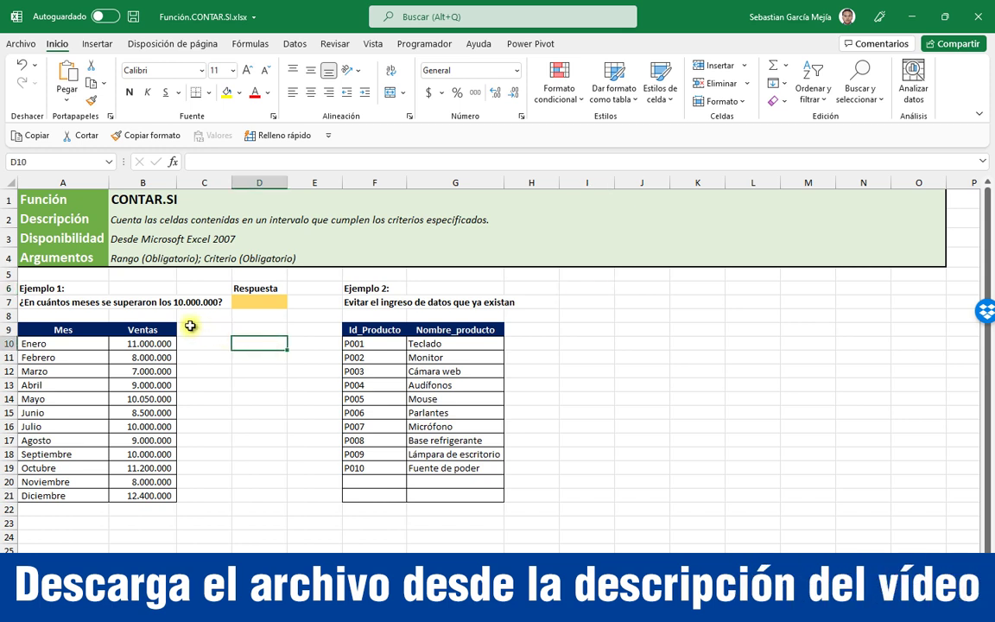
click(39, 344)
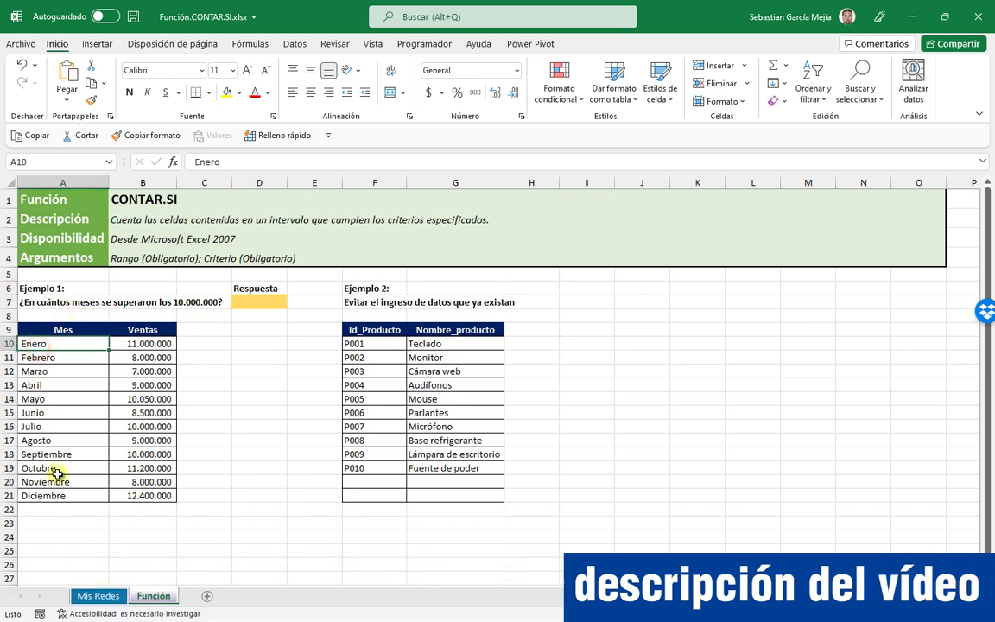
click(142, 343)
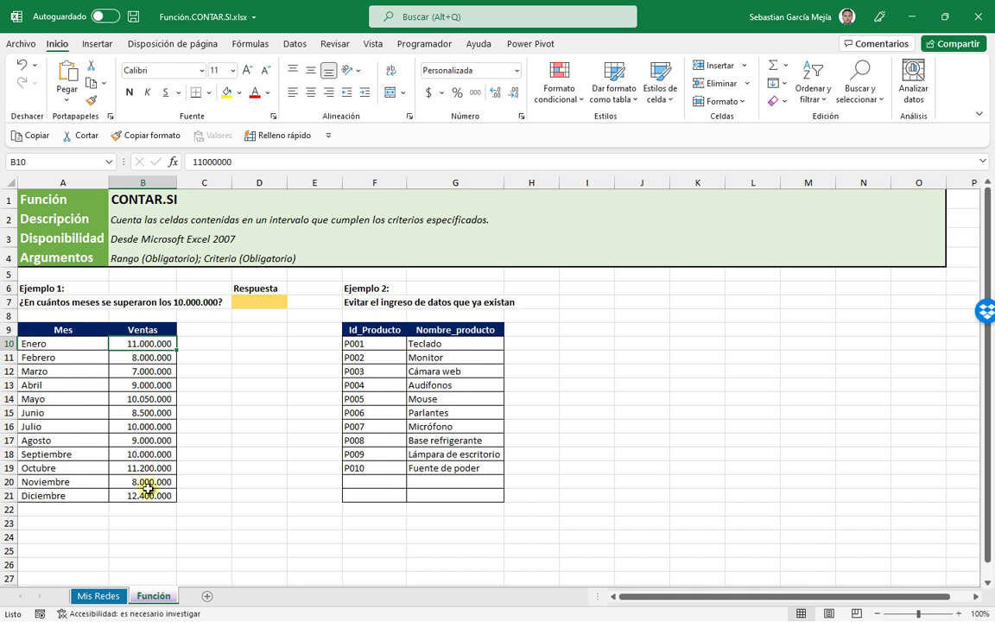
click(61, 304)
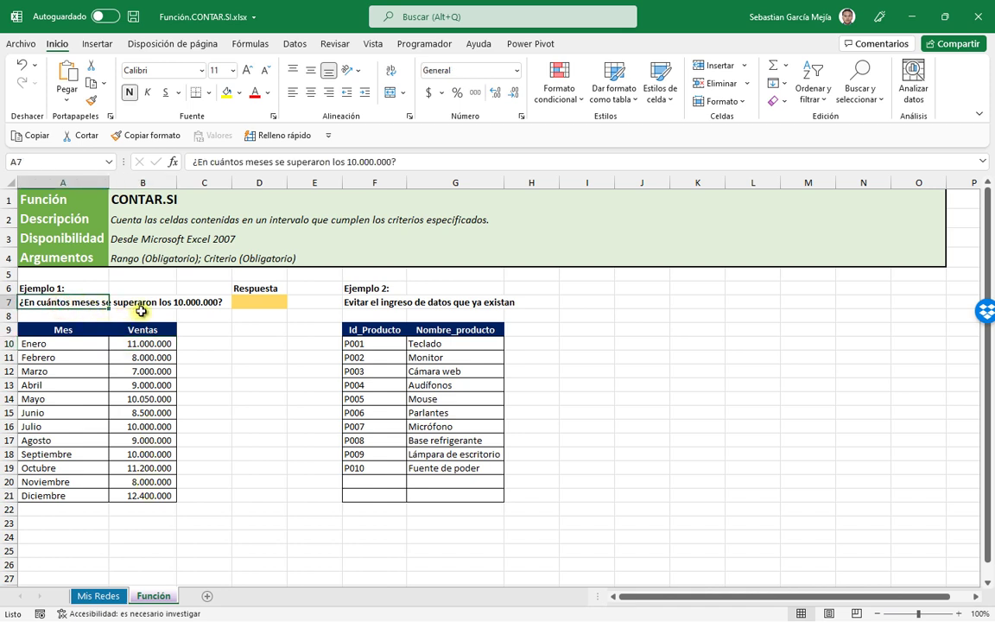
Enter =CONTAR.SI(B10:B21;">10000000") in D7 so it returns 4
click(257, 303)
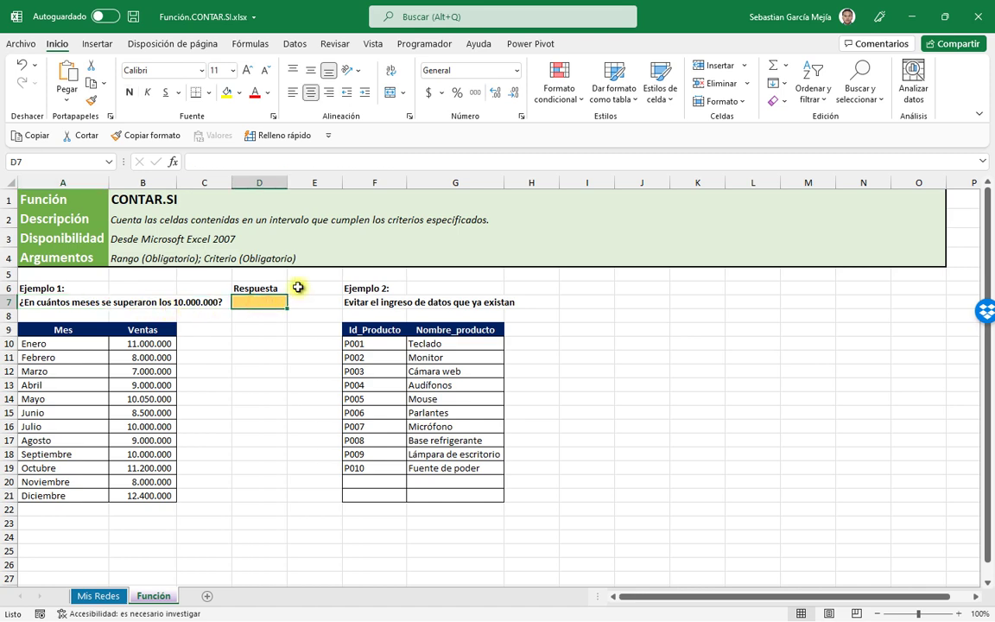
text(=contar)
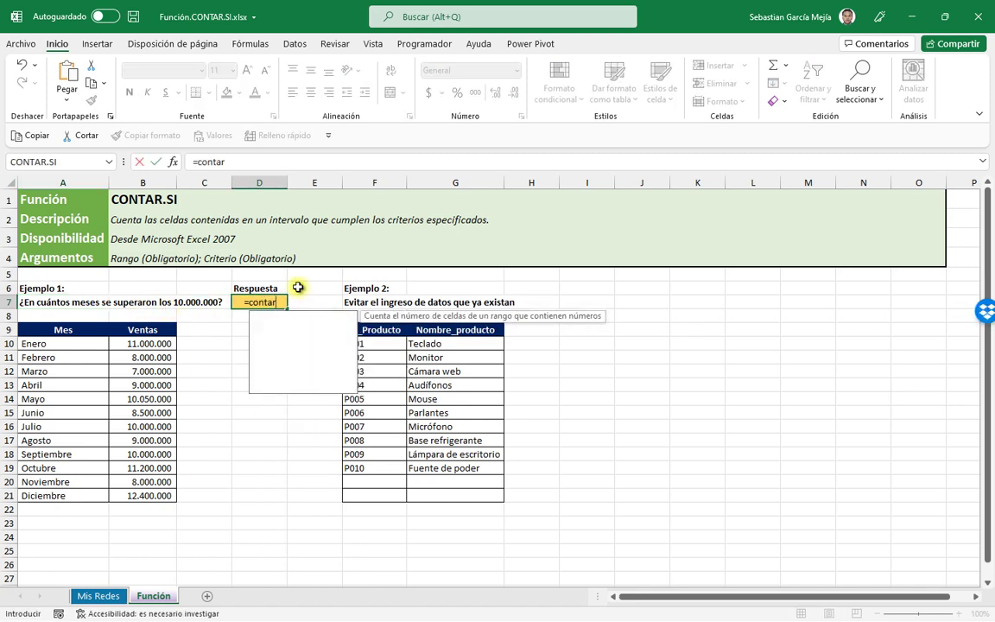
text(.si)
key(Tab)
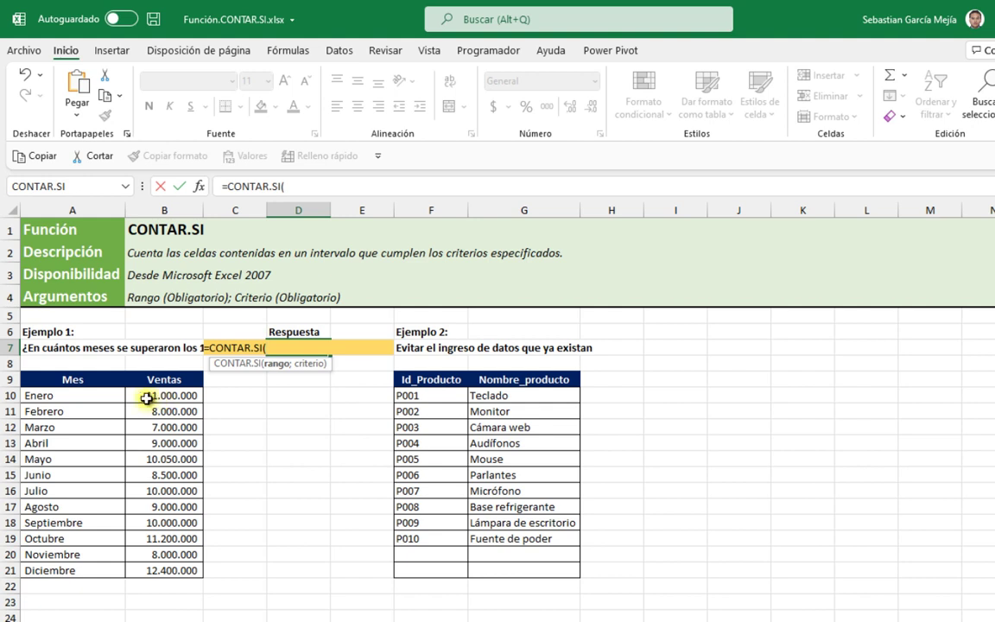
drag(158, 396, 161, 570)
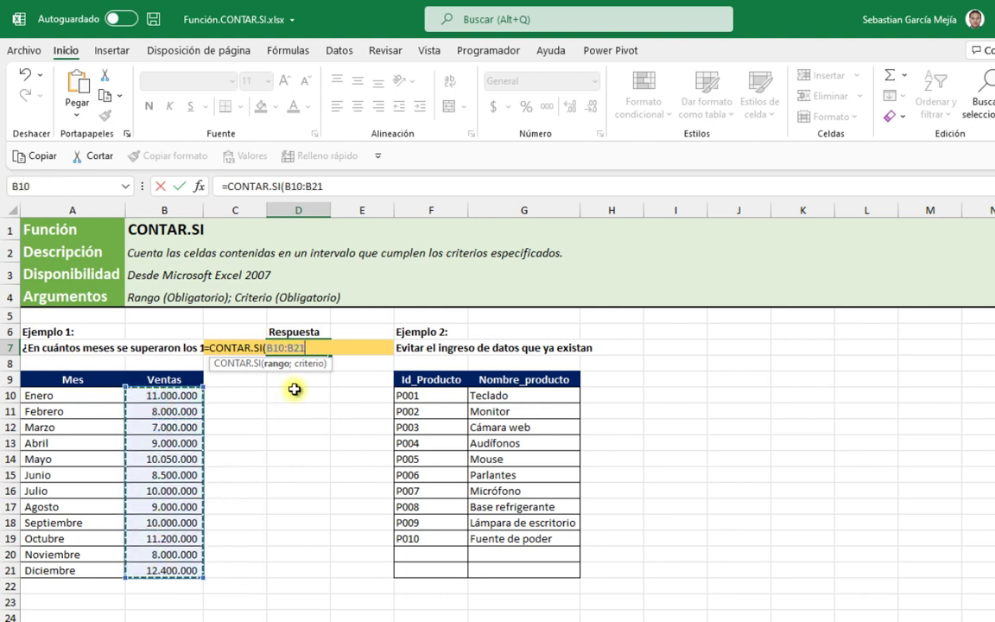
text(;">10)
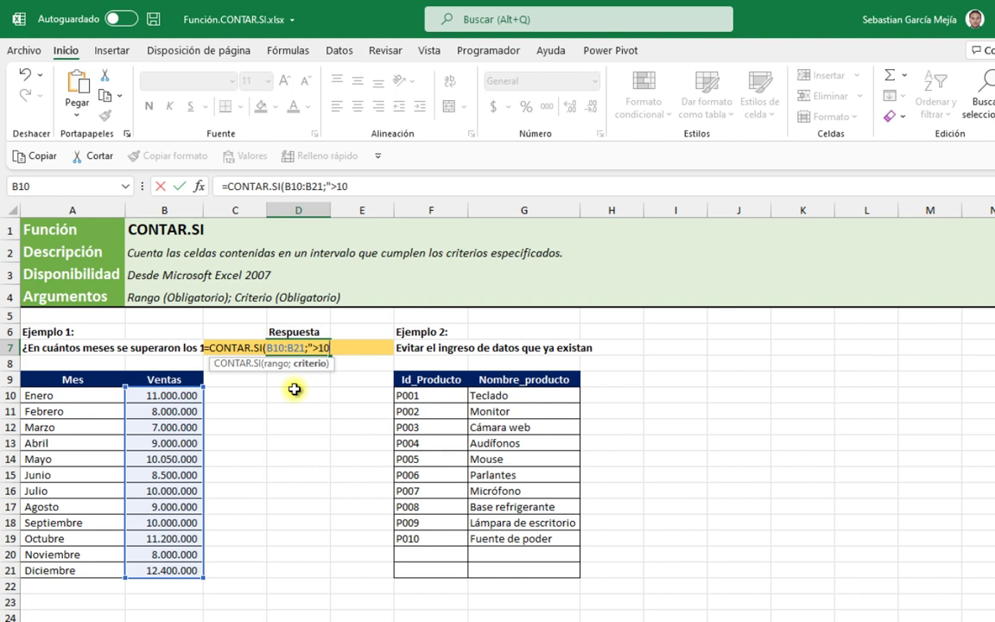
text(0000")
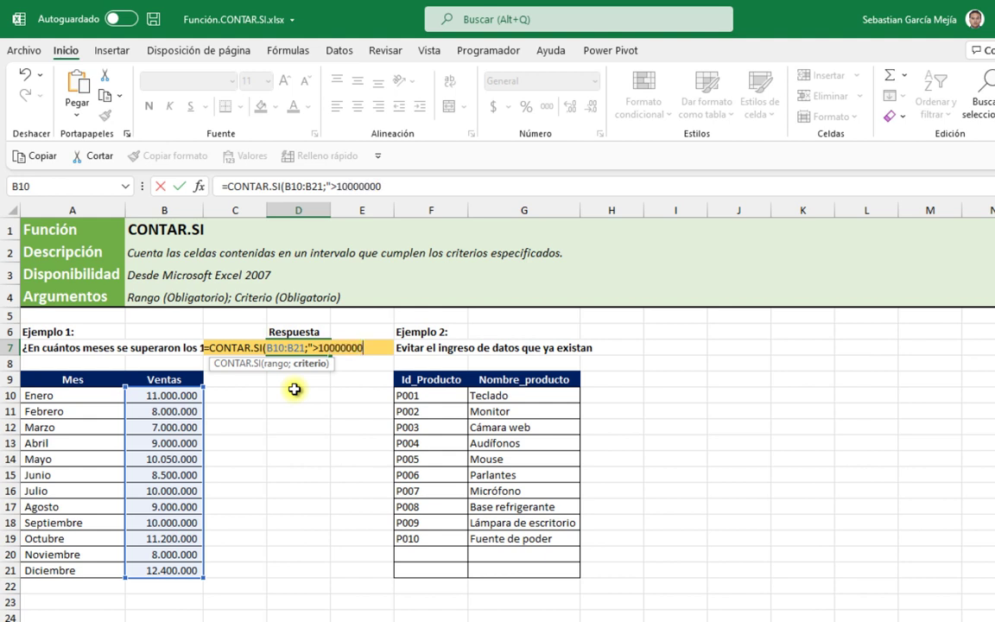
text())
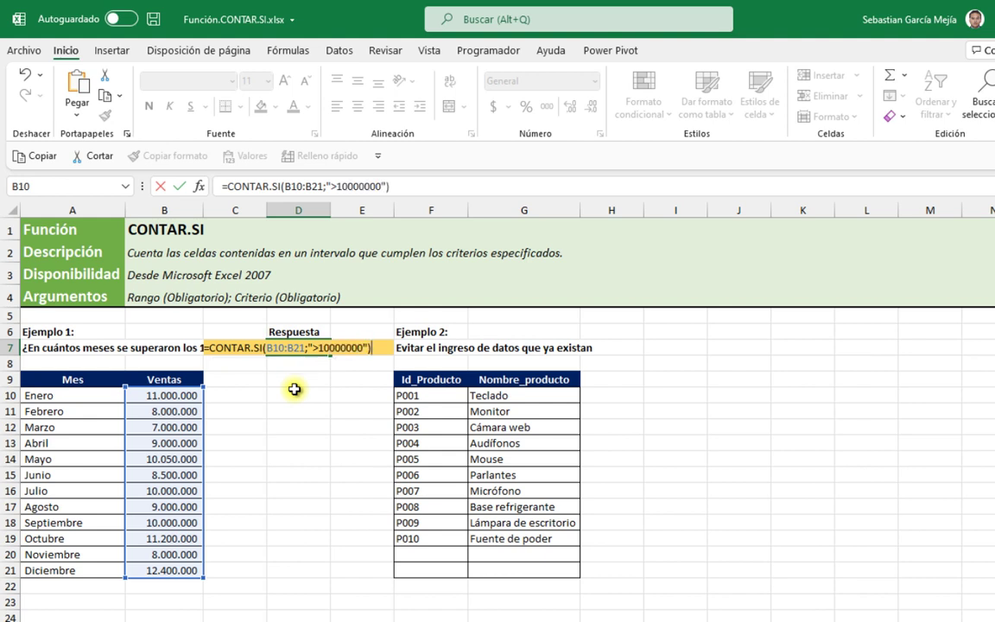
key(ctrl+Return)
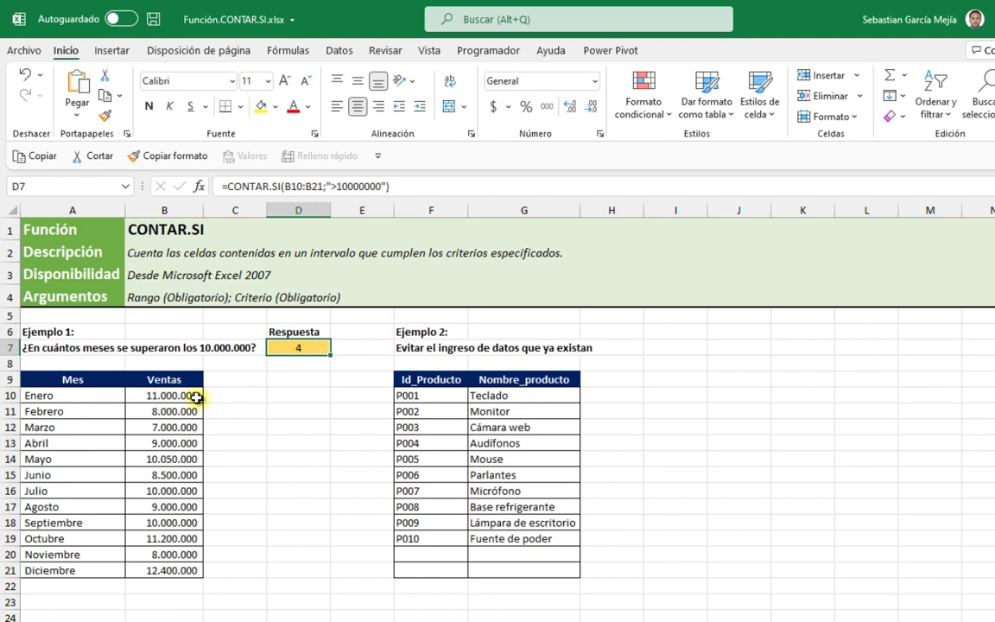
click(196, 397)
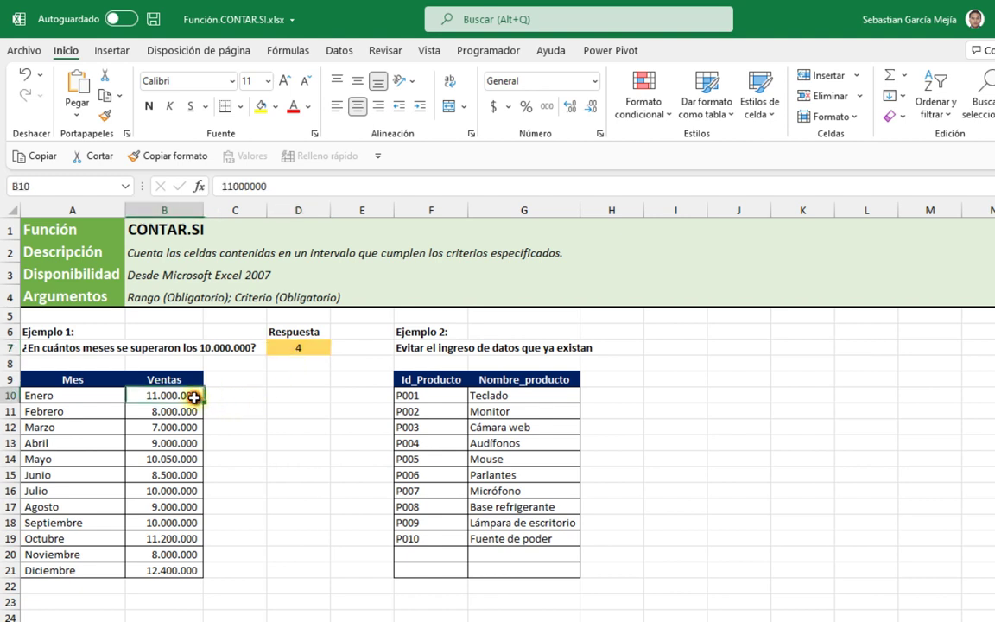
ctrl+click(173, 457)
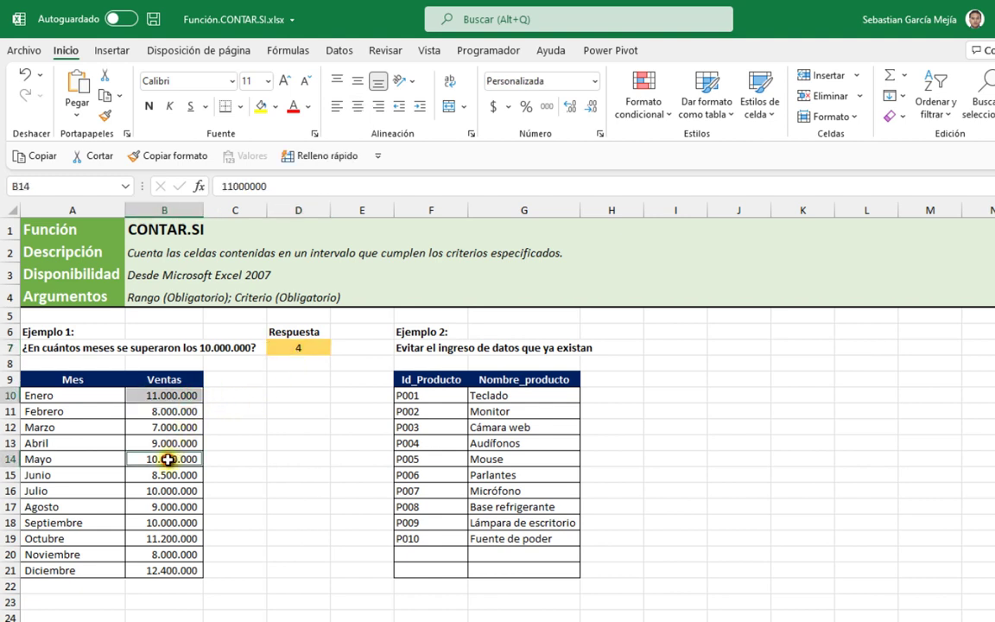
ctrl+click(172, 538)
ctrl+click(177, 570)
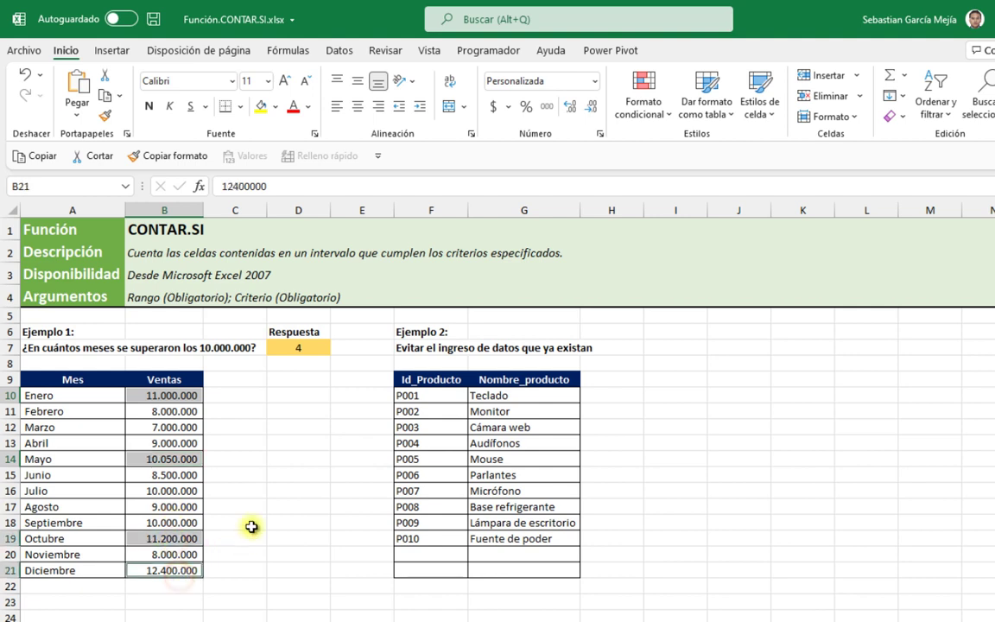
click(286, 427)
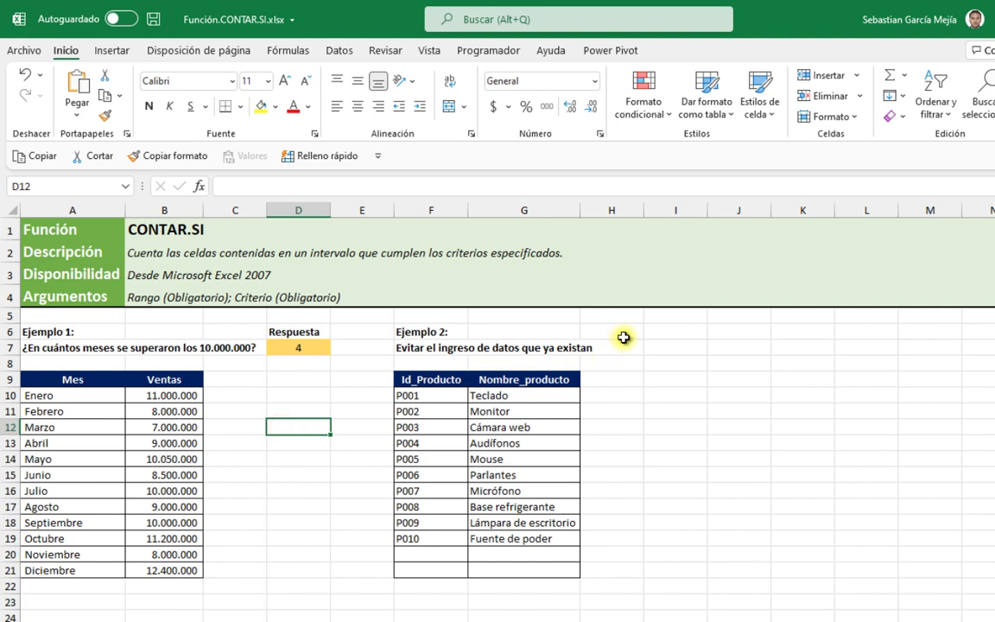
click(623, 337)
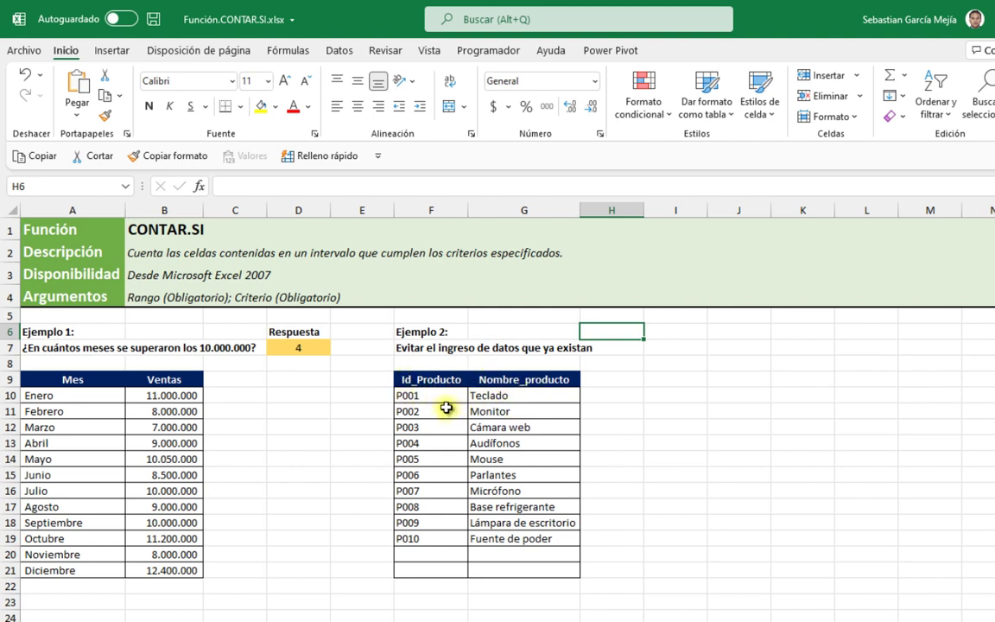
Enter the duplicate ID P001 in F20, then select the ID cells F10:F21
click(431, 557)
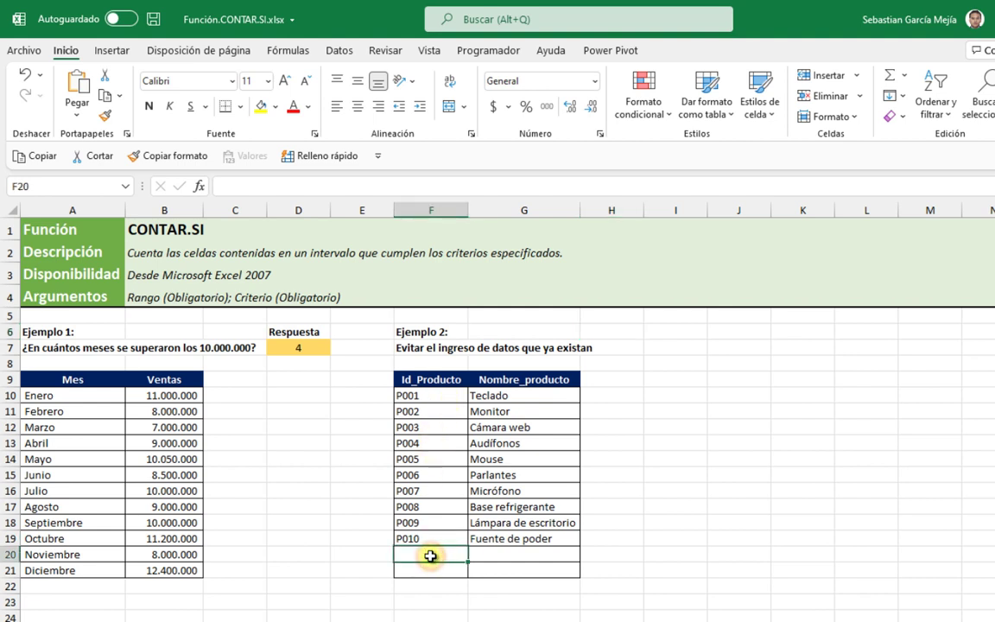
text(P)
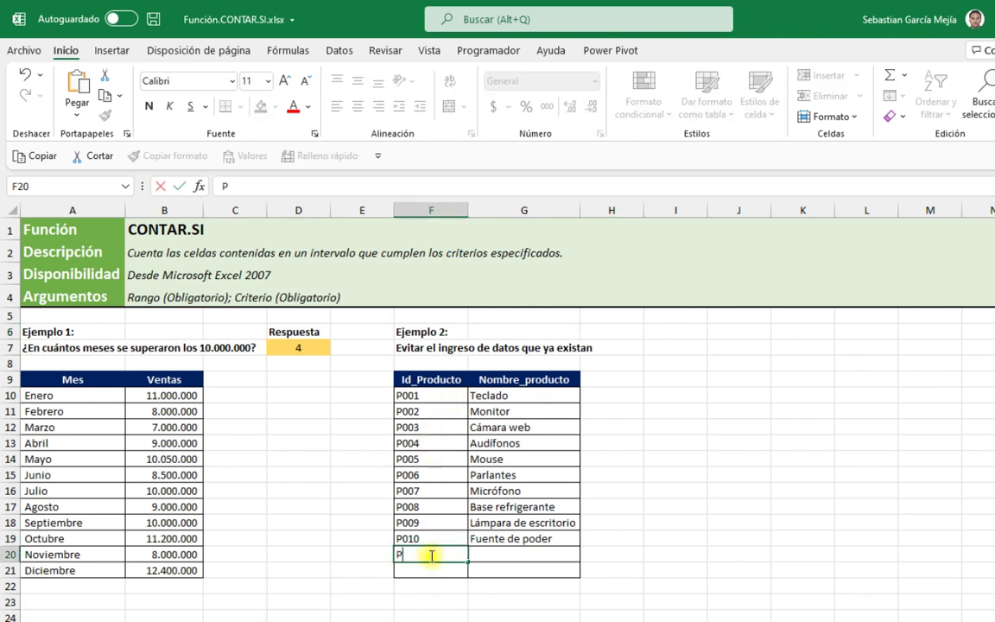
text(001)
key(Return)
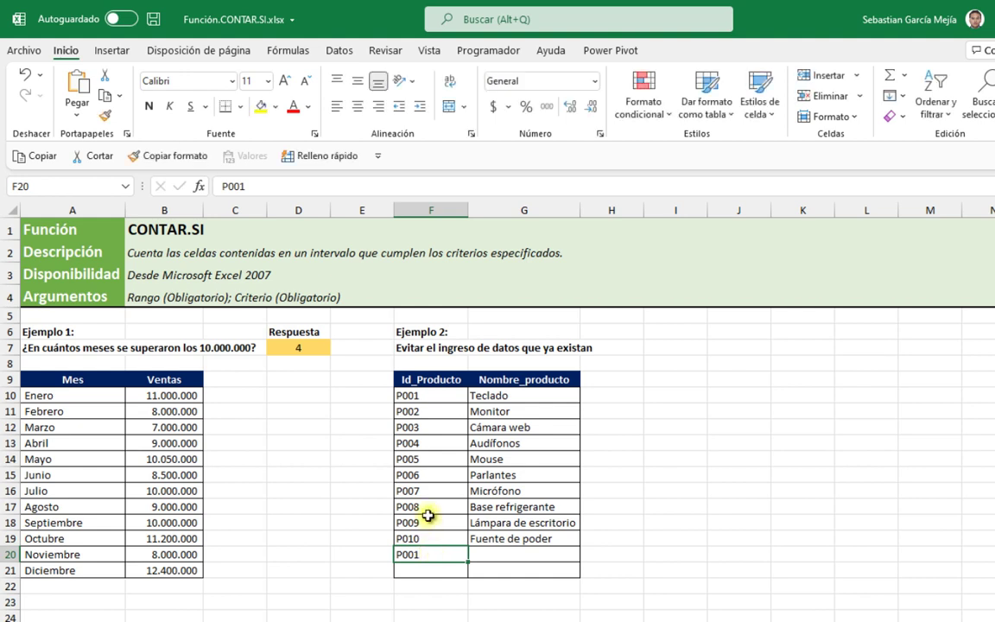
click(451, 393)
drag(450, 393, 444, 563)
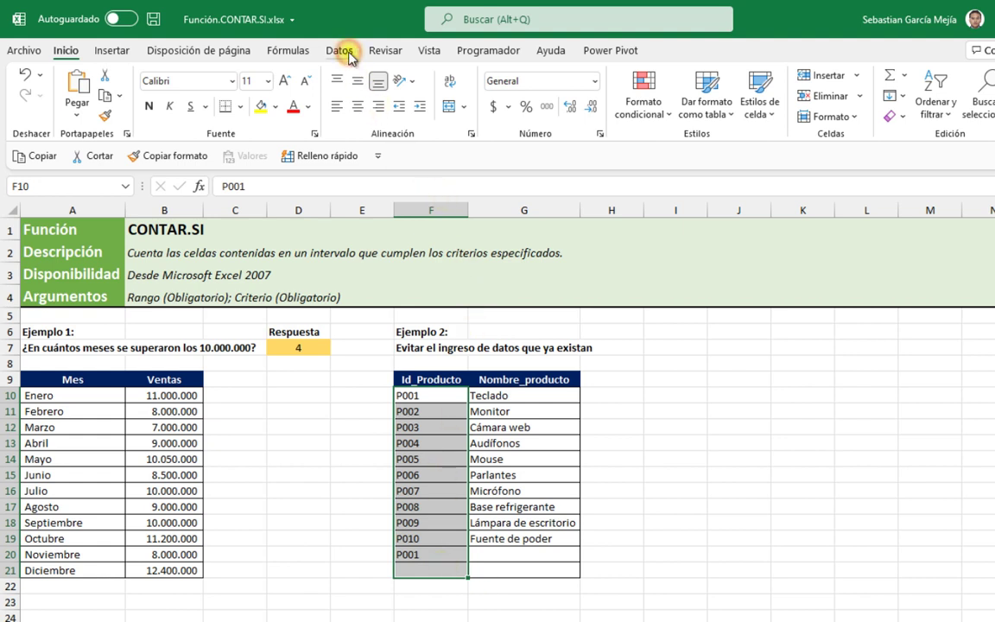
Open Data Validation for F10:F21 and set Permitir to Personalizada
click(343, 51)
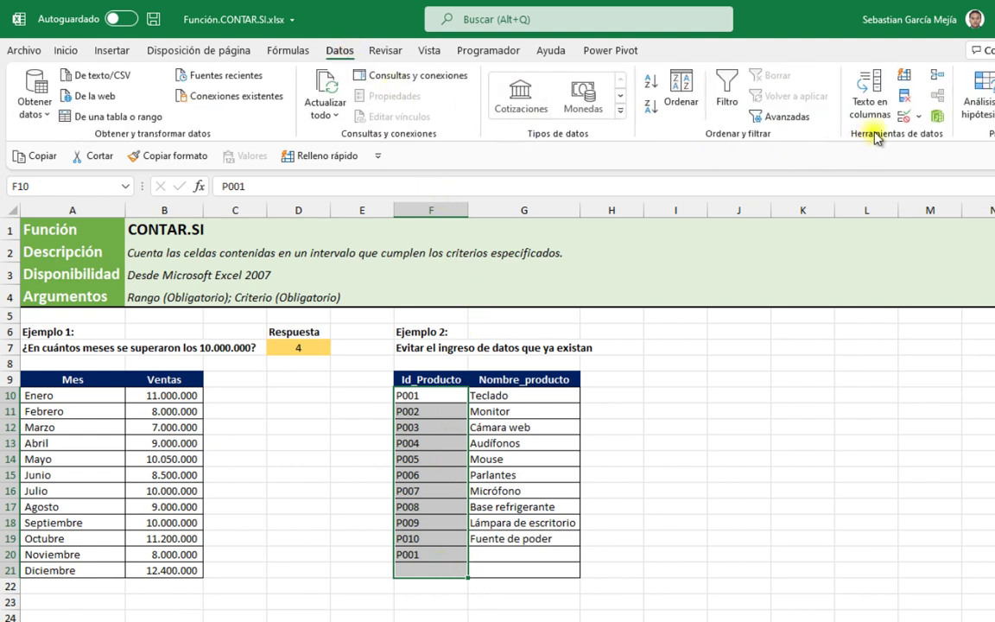
click(904, 121)
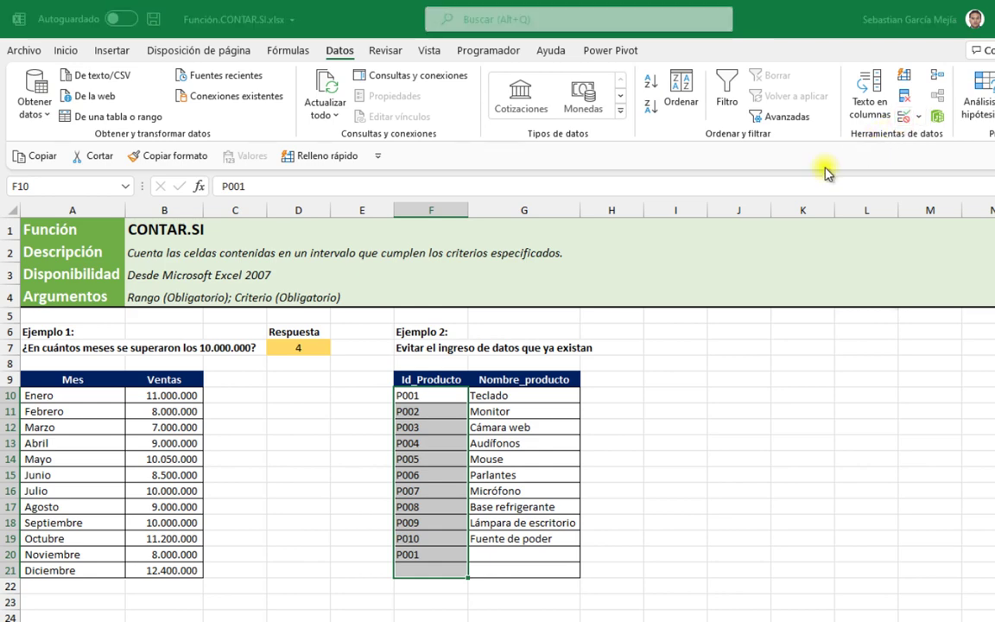
mouse_move(615, 198)
mouse_down()
mouse_move(467, 177)
mouse_move(459, 150)
mouse_up()
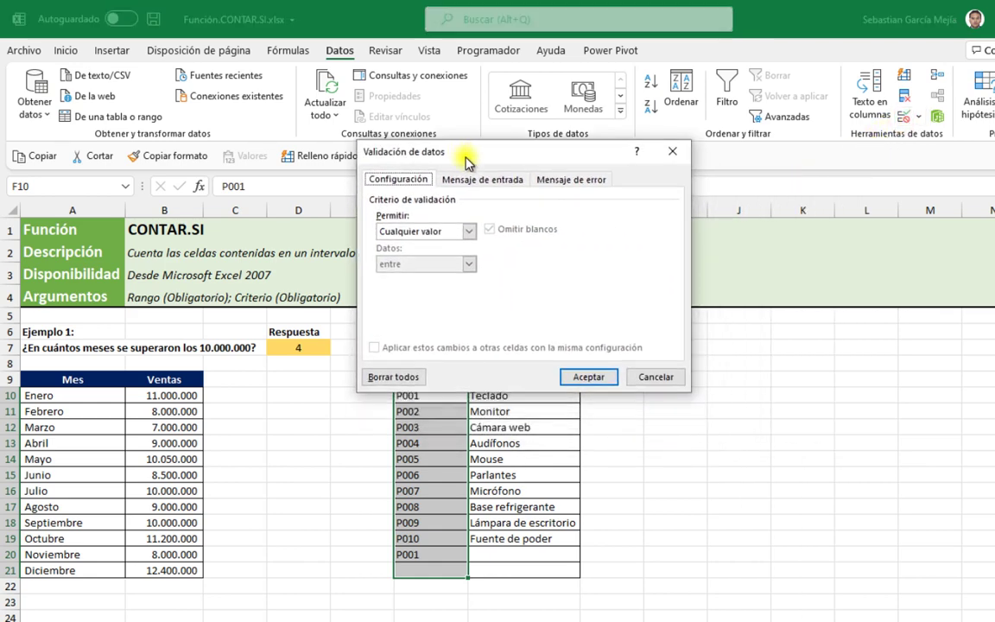
click(467, 231)
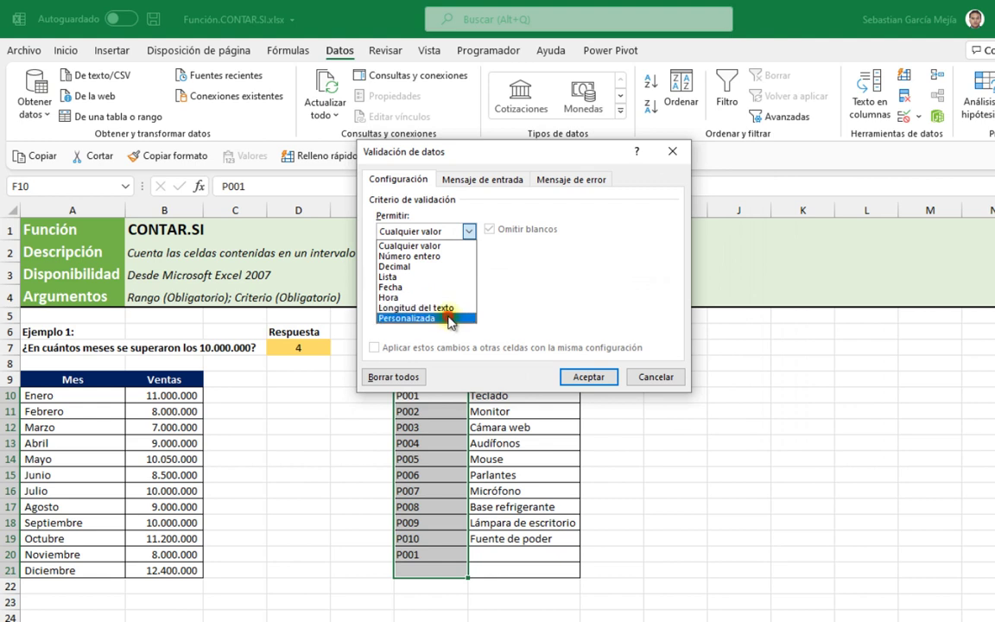
click(406, 318)
Enter the custom validation formula =CONTAR.SI(F:F;F10)=1
click(435, 295)
text(=contar.si)
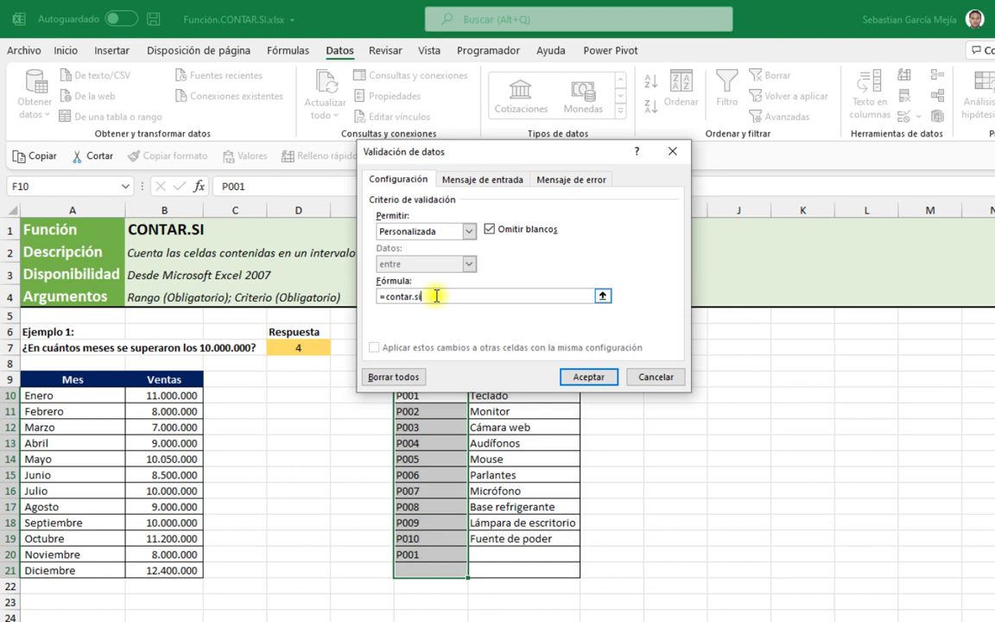
drag(437, 152, 656, 198)
text(()
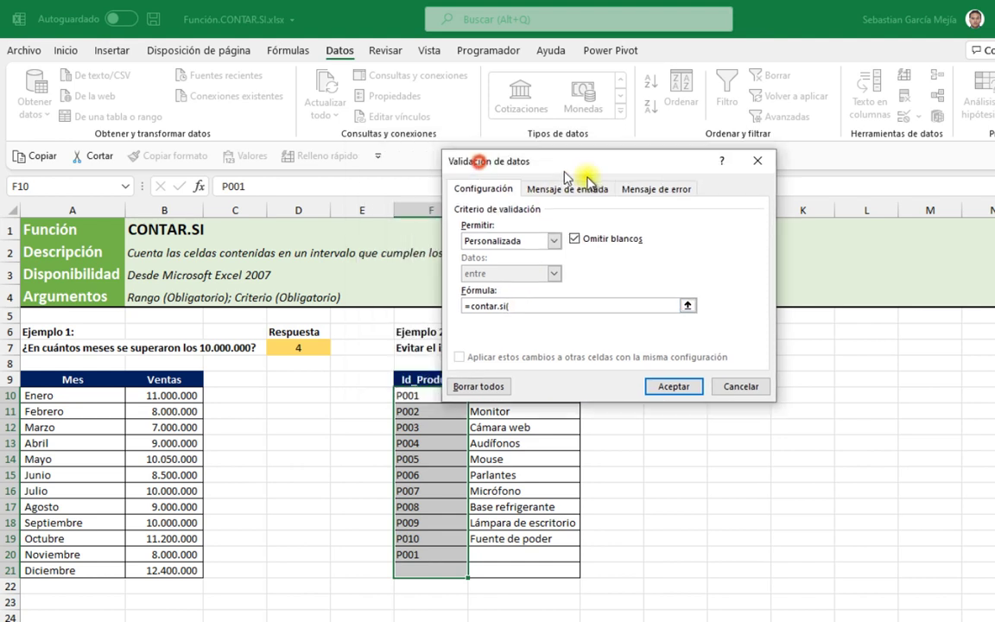
click(448, 210)
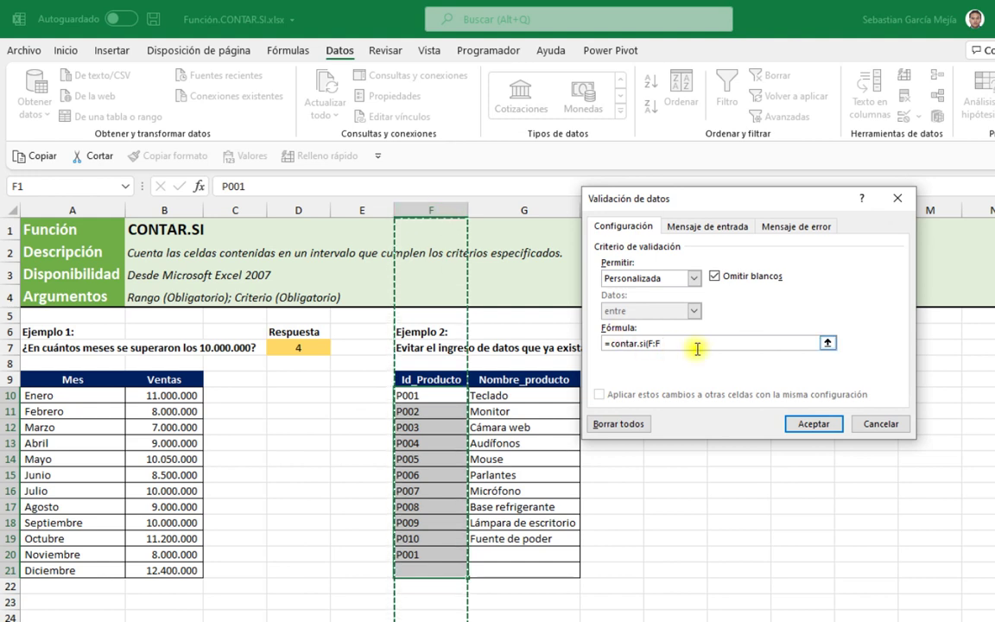
text(;)
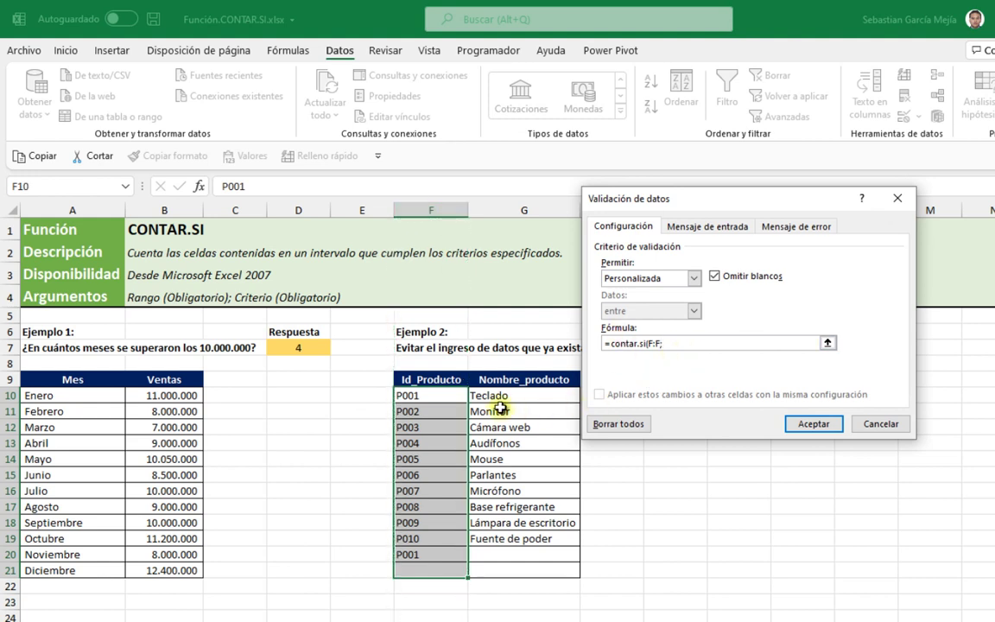
click(451, 395)
key(F4)
key(F4)
key(F4)
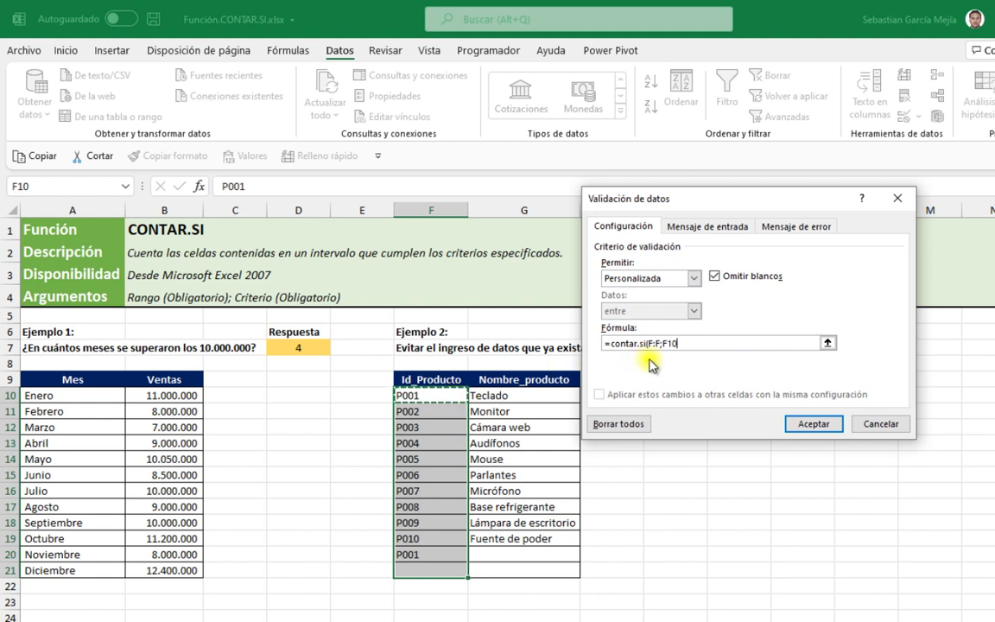
text()=1)
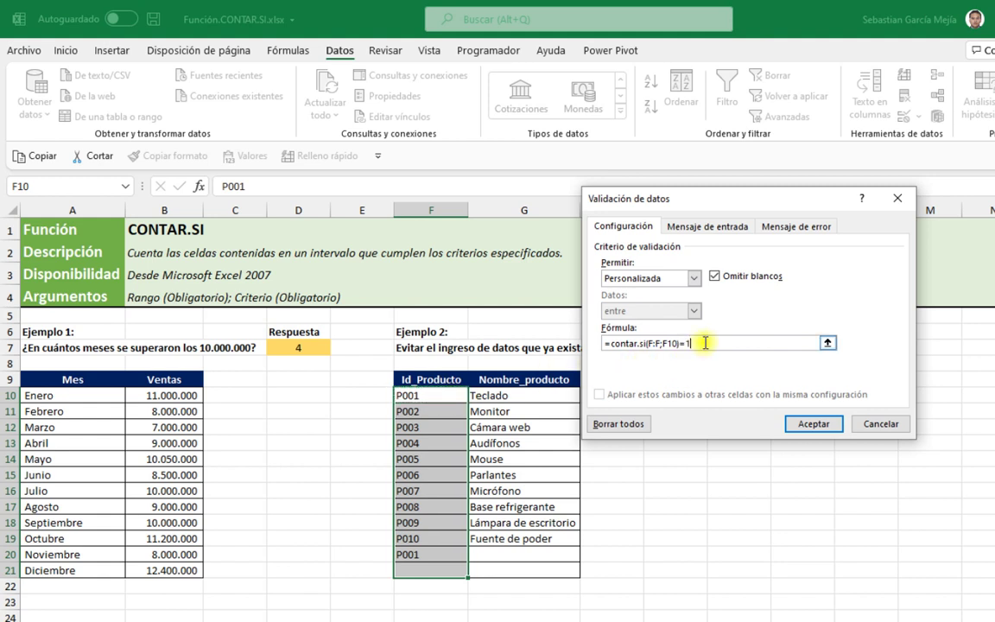
Add a Stop alert titled 'Importante': 'El código ingresado ya se encuentra registrado.' and apply it
click(791, 232)
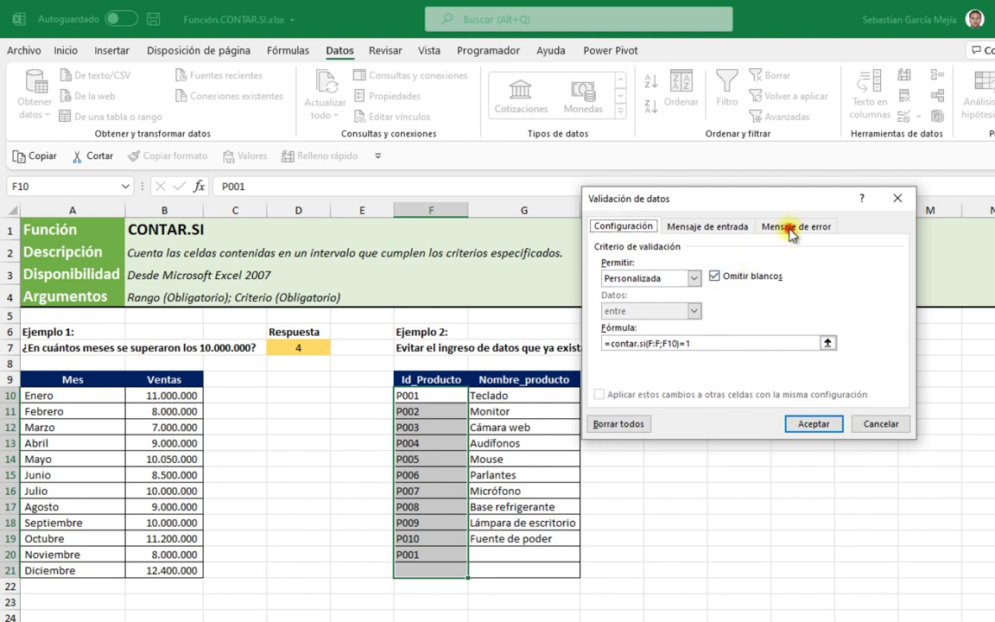
click(791, 228)
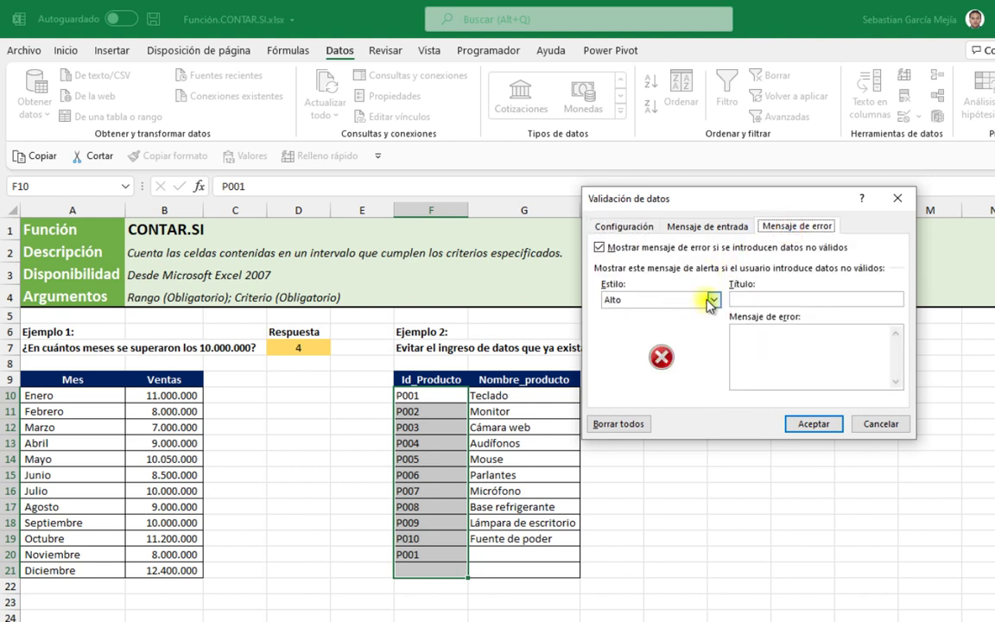
click(751, 298)
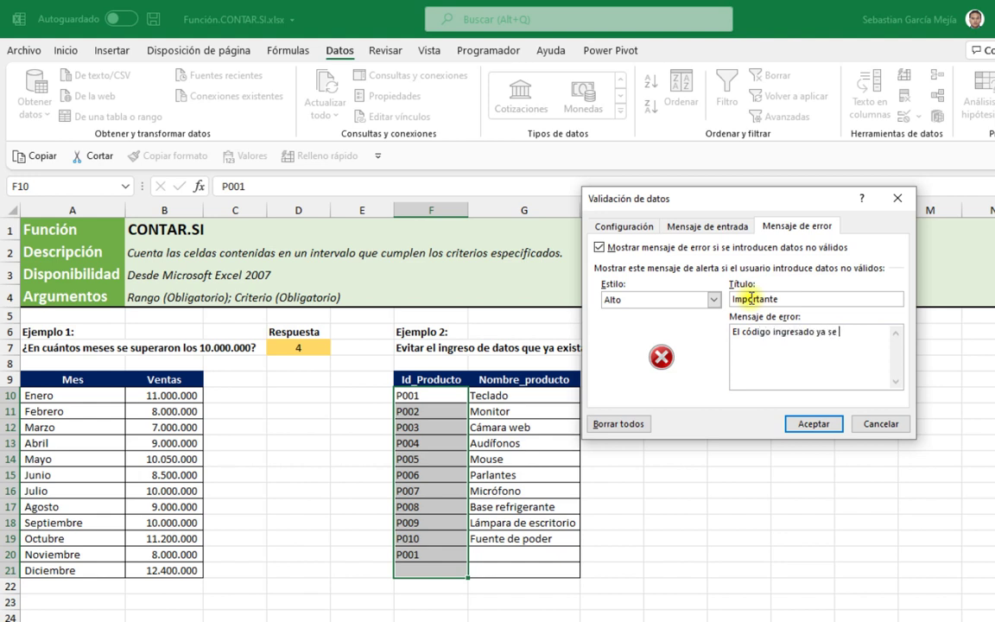
text(registrado.)
click(816, 423)
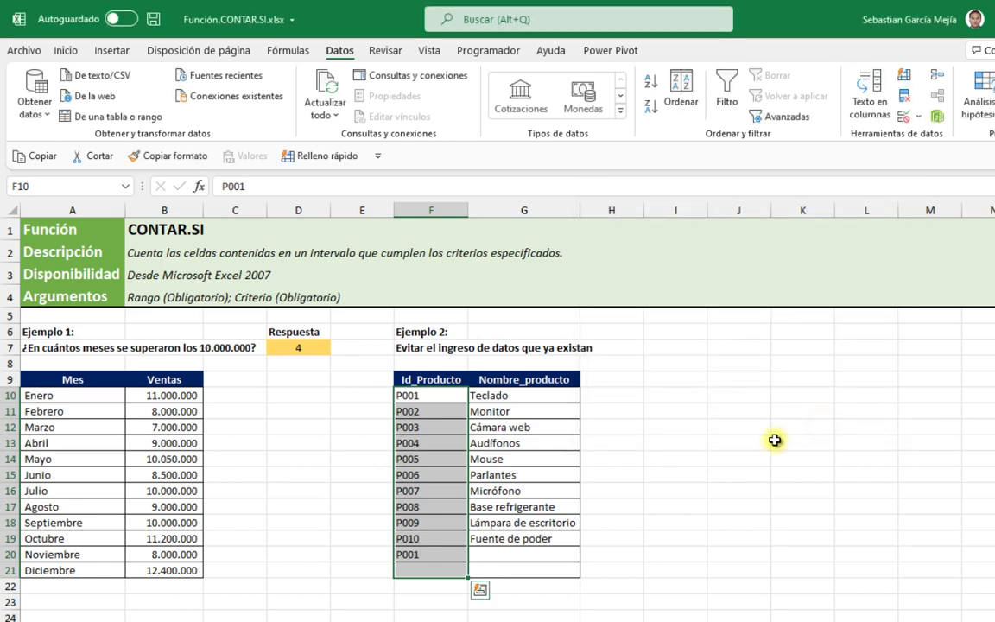
Re-enter P001 in F20 to confirm the duplicate triggers the Importante alert
click(432, 557)
key(Delete)
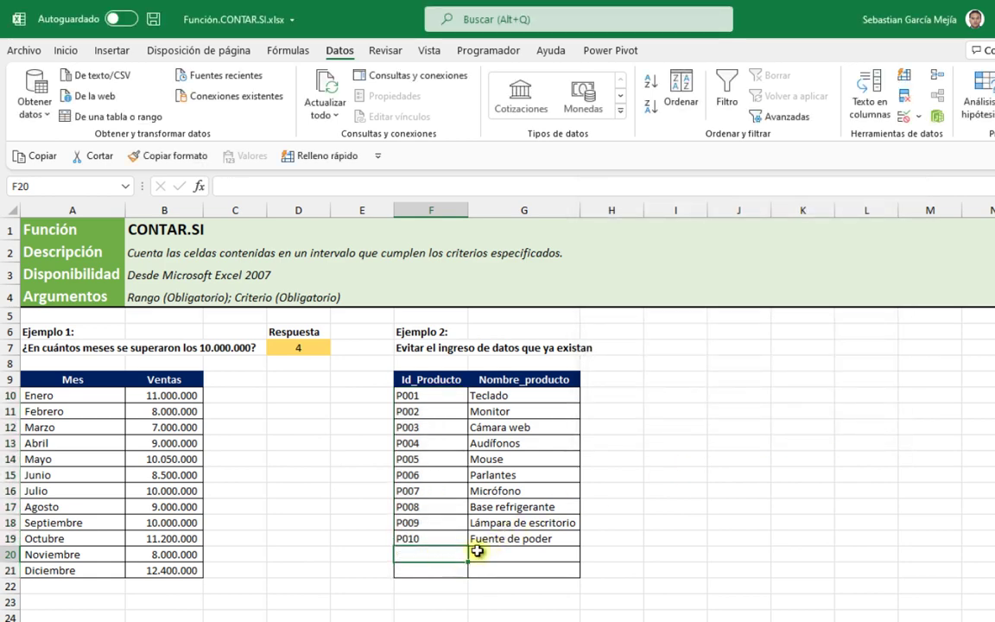
text(P001)
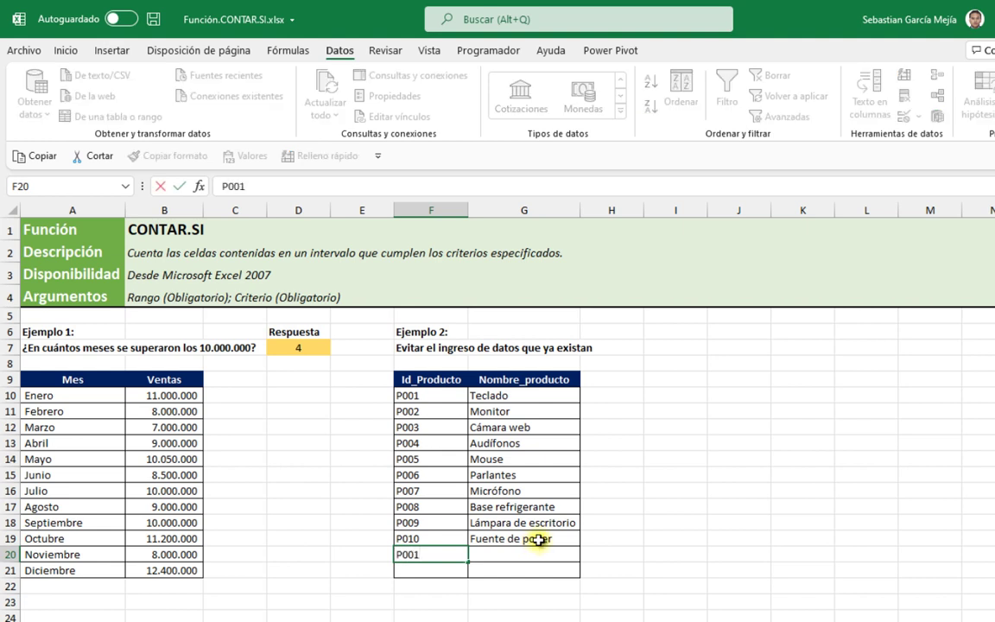
key(Return)
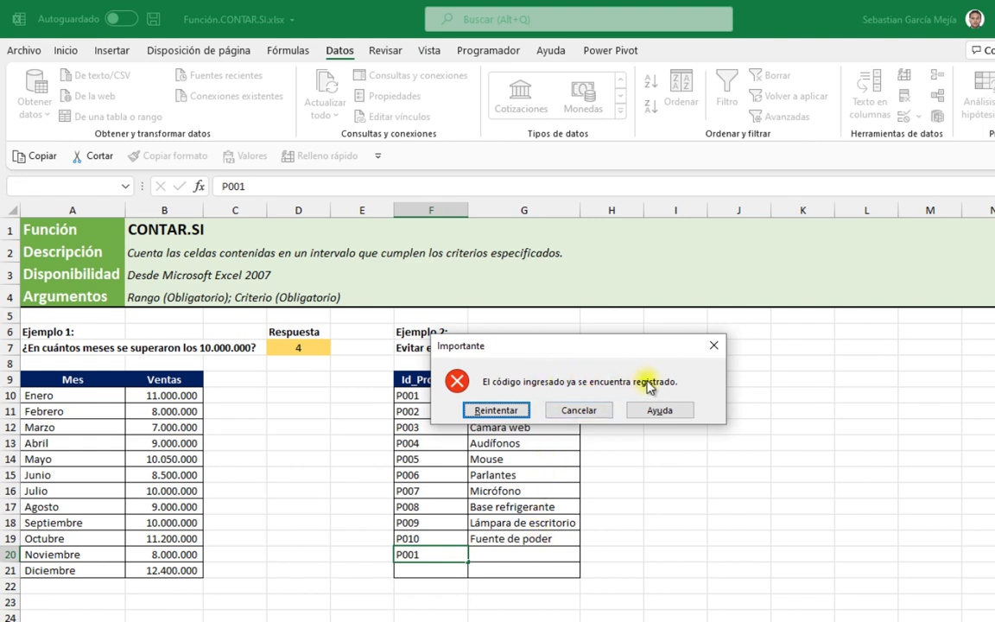
Retry and replace the rejected entry with P011 in F20
click(516, 412)
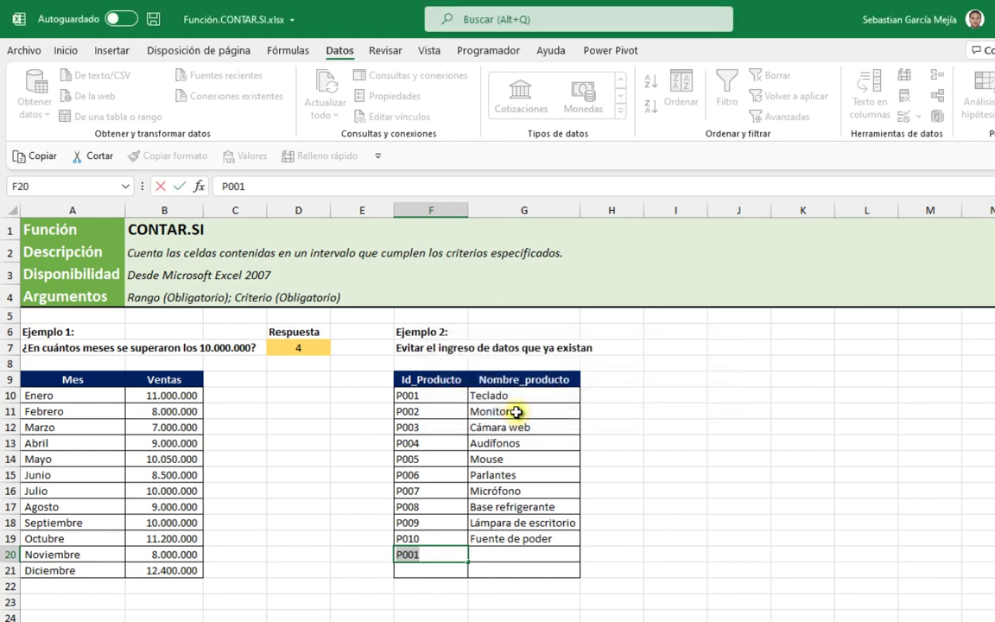
key(BackSpace)
key(BackSpace)
key(BackSpace)
text(P0)
text(11)
key(Return)
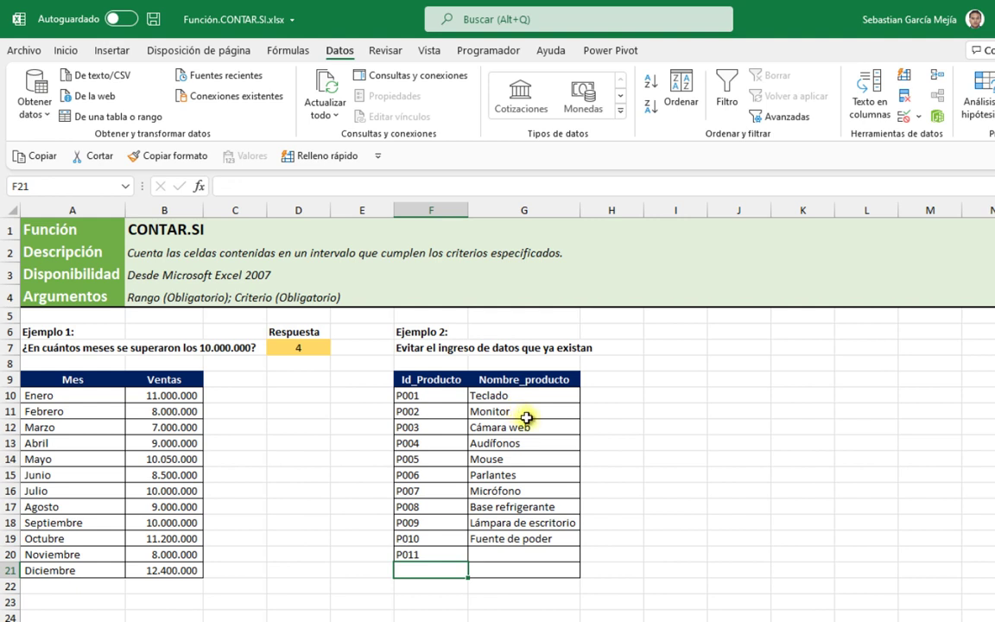
click(658, 350)
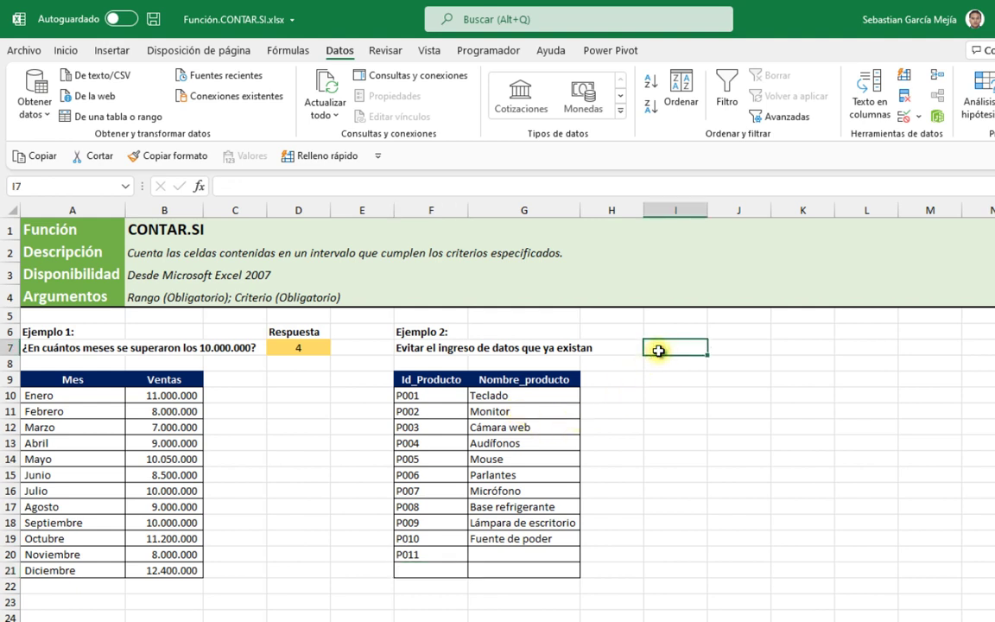